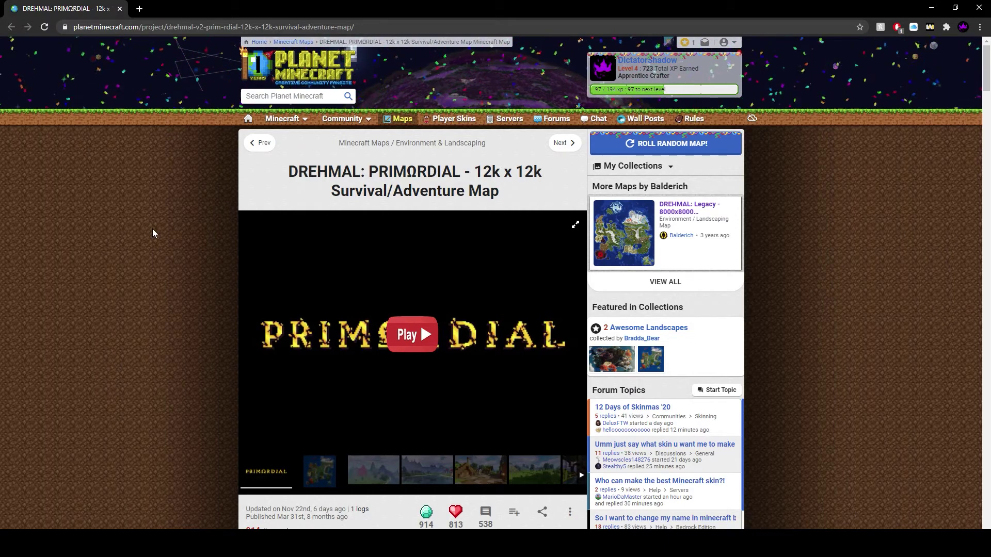
Step: Download the Drehmal v2.1 PRIMORDIAL map archive through the MediaFire link on its Planet Minecraft project page
scroll(153, 229, "down", 3)
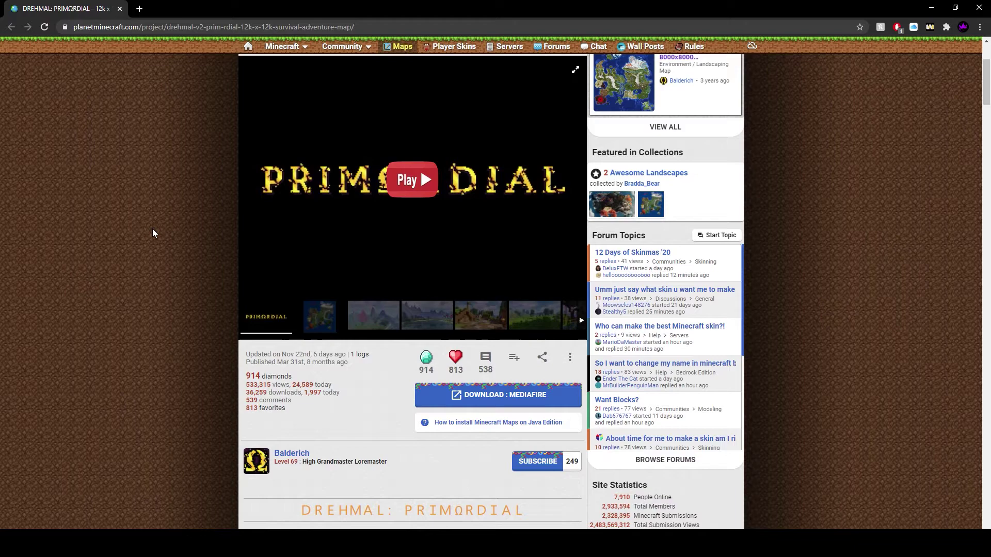
scroll(153, 229, "up", 3)
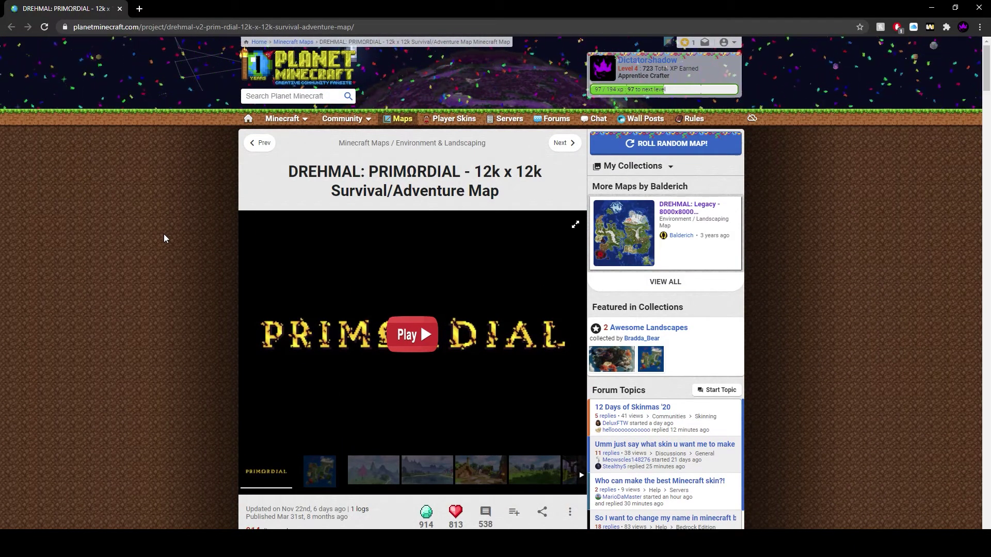
scroll(164, 238, "down", 3)
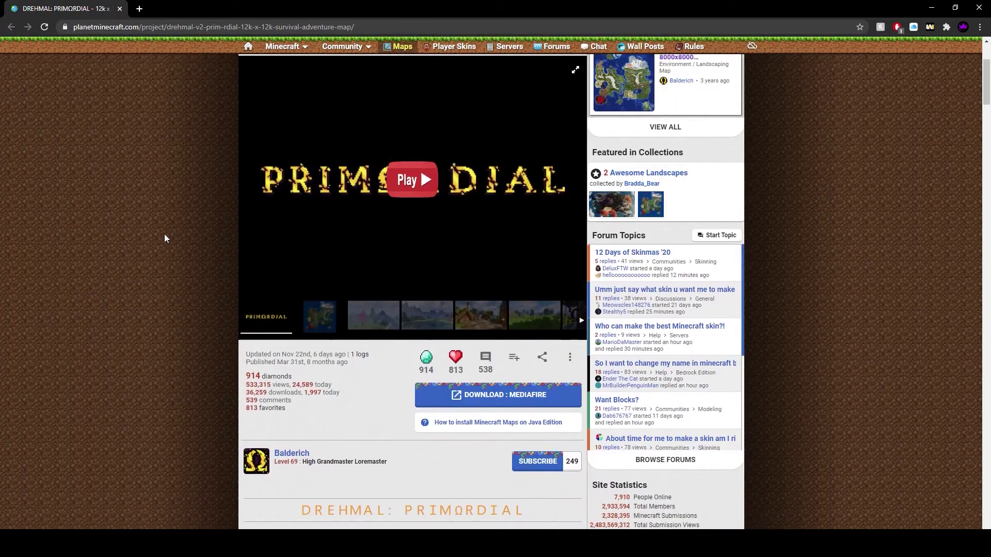
left_click(469, 393)
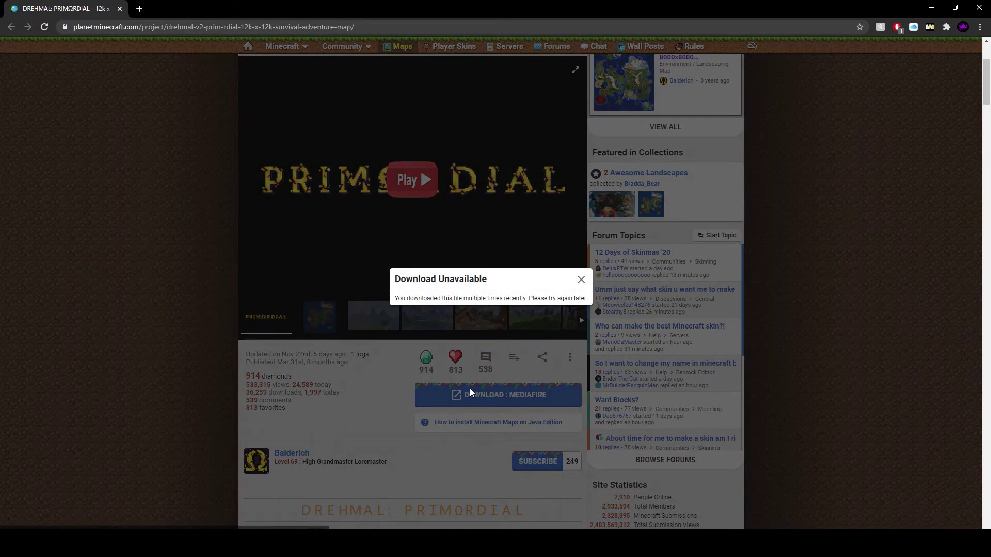
left_click(470, 392)
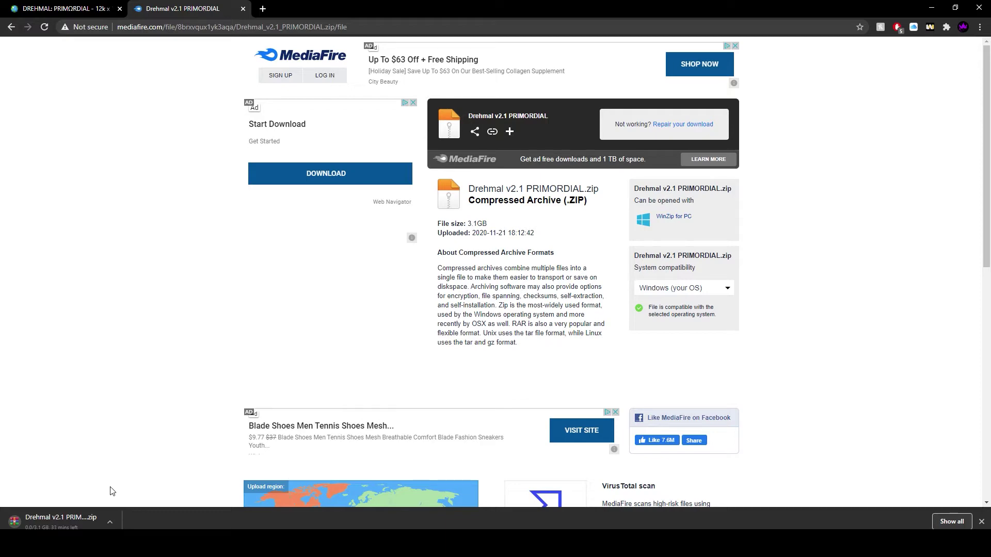
Step: Return to the map's project page, try the MediaFire download again, and go back to the MediaFire page
left_click(77, 8)
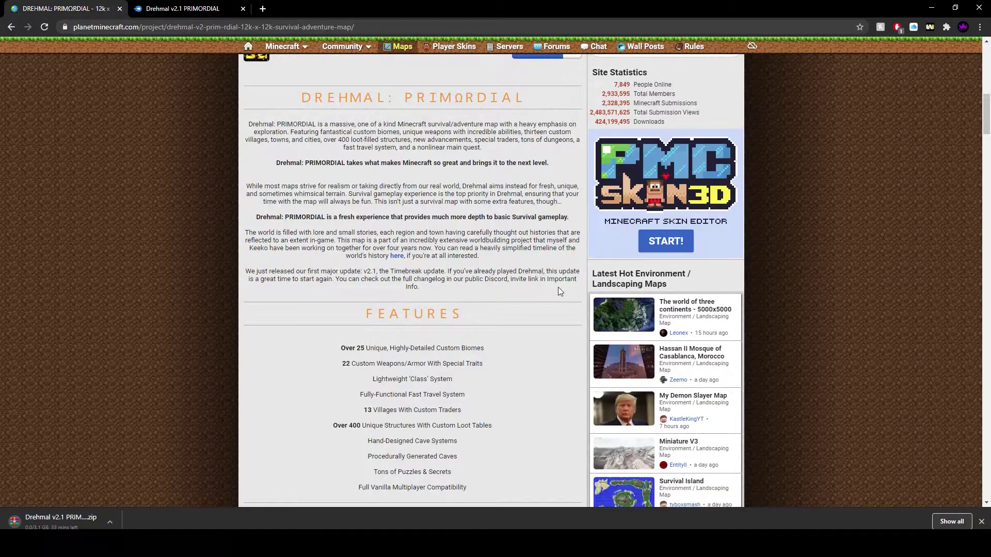
scroll(547, 258, "up", 3)
left_click(507, 145)
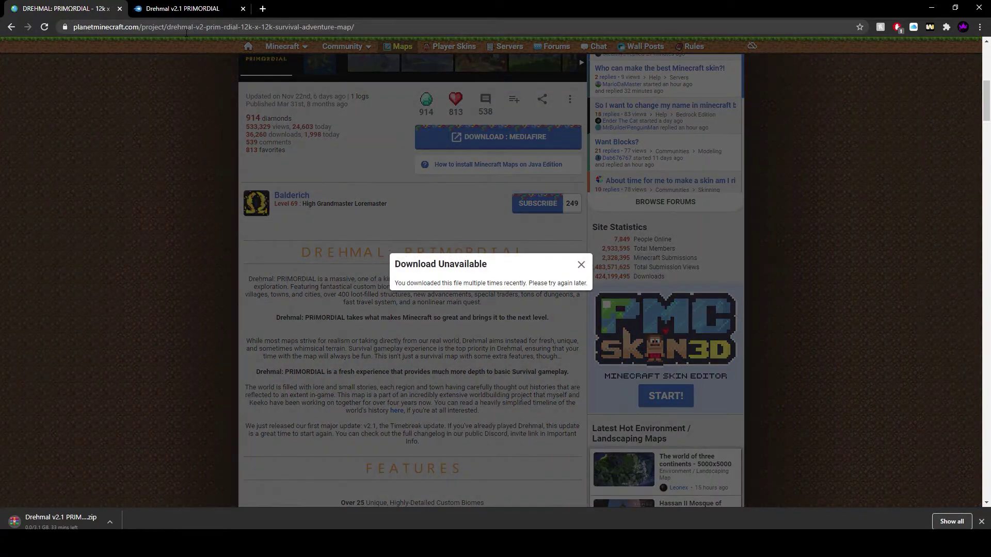
left_click(180, 6)
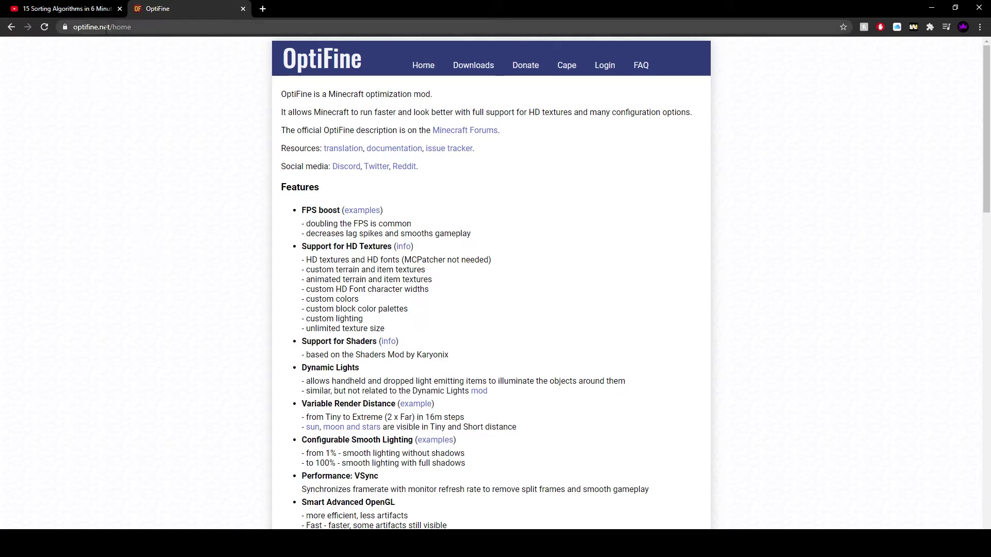
Step: Download OptiFine HD U G5 for Minecraft 1.16.4 from the OptiFine site and install it into the .minecraft folder
left_click(474, 70)
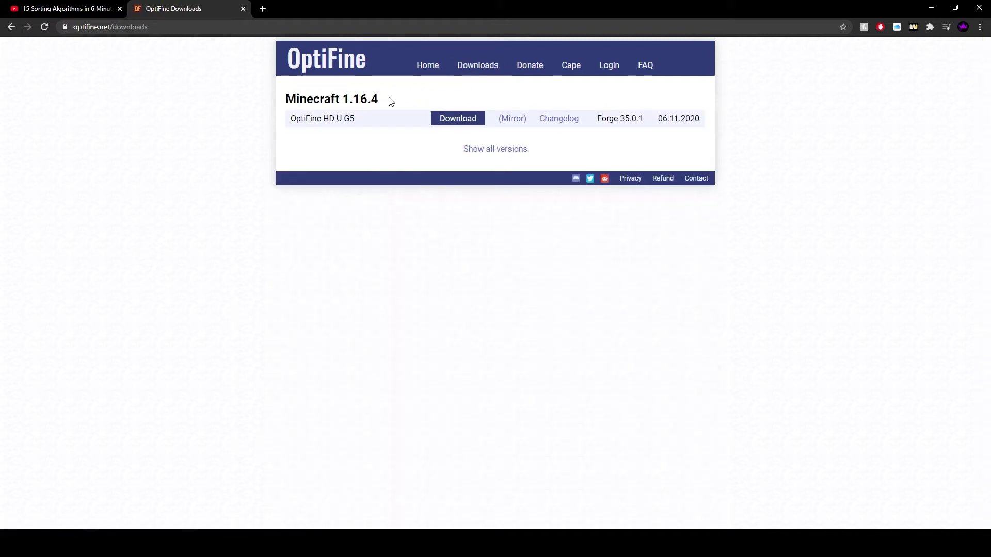
left_click(512, 120)
left_click(497, 146)
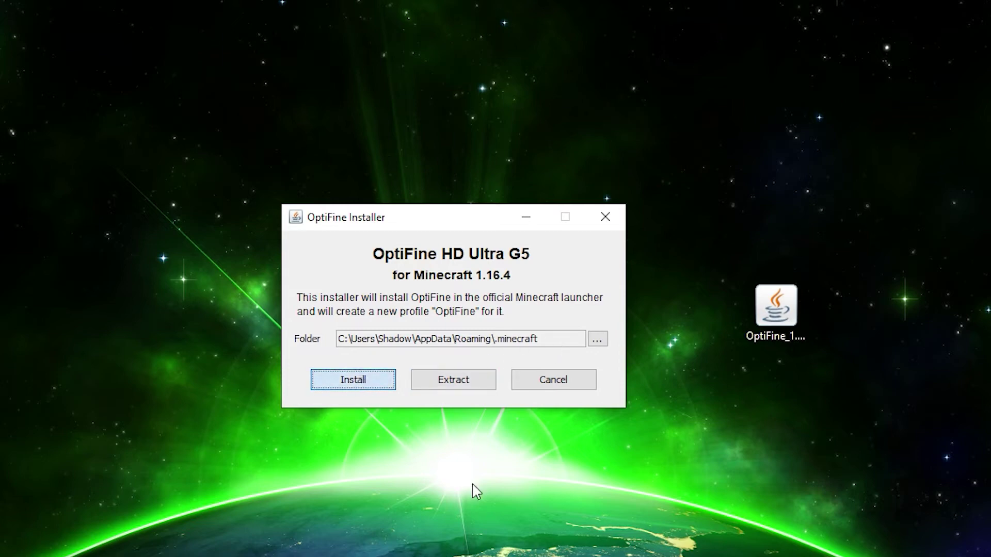
left_click(367, 386)
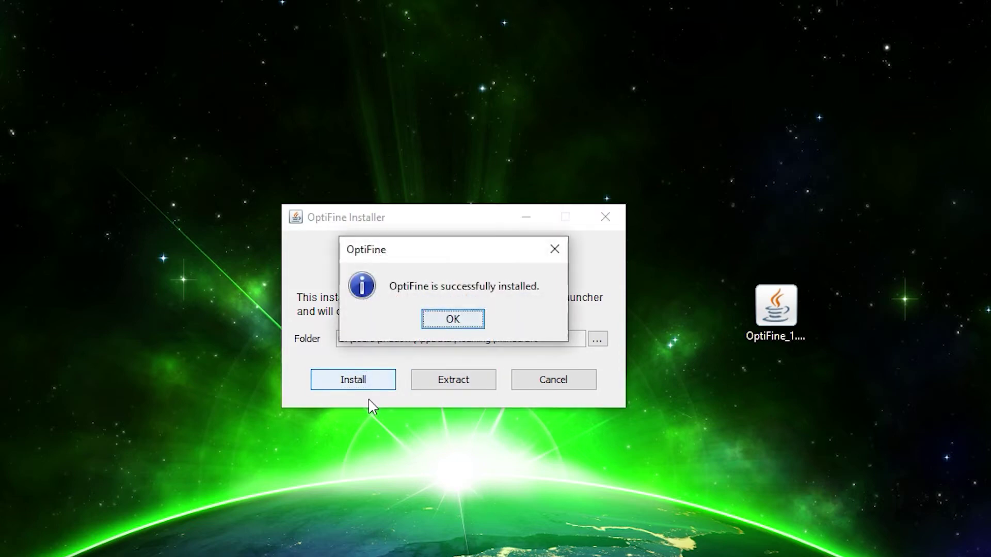
left_click(454, 320)
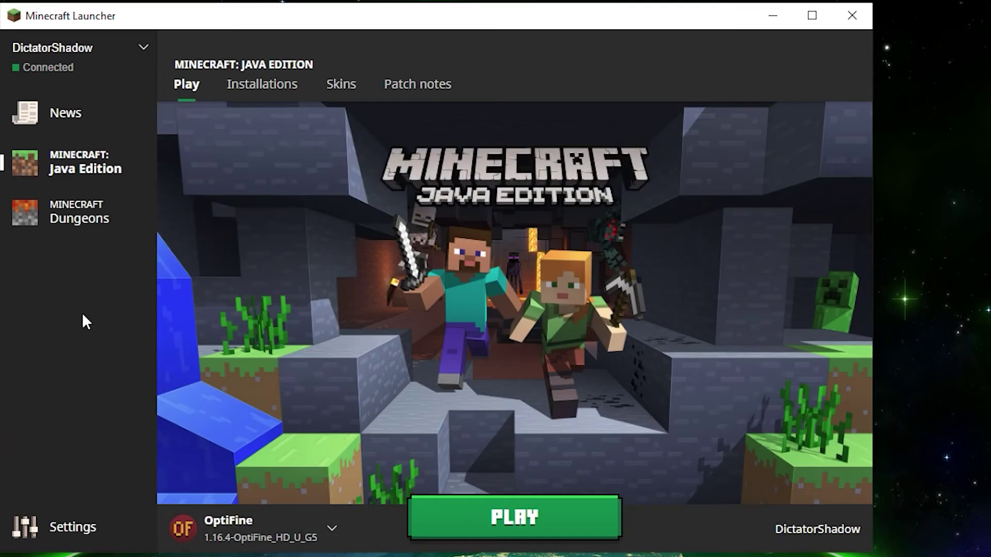
Step: Select the OptiFine 1.16.4 profile in the Minecraft Launcher and open the installations list
left_click(268, 525)
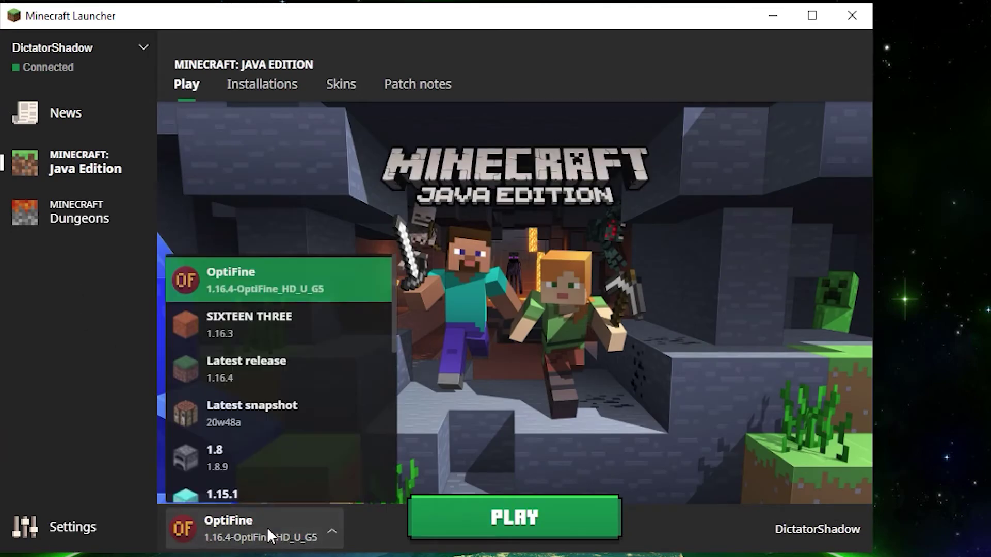
key("Escape")
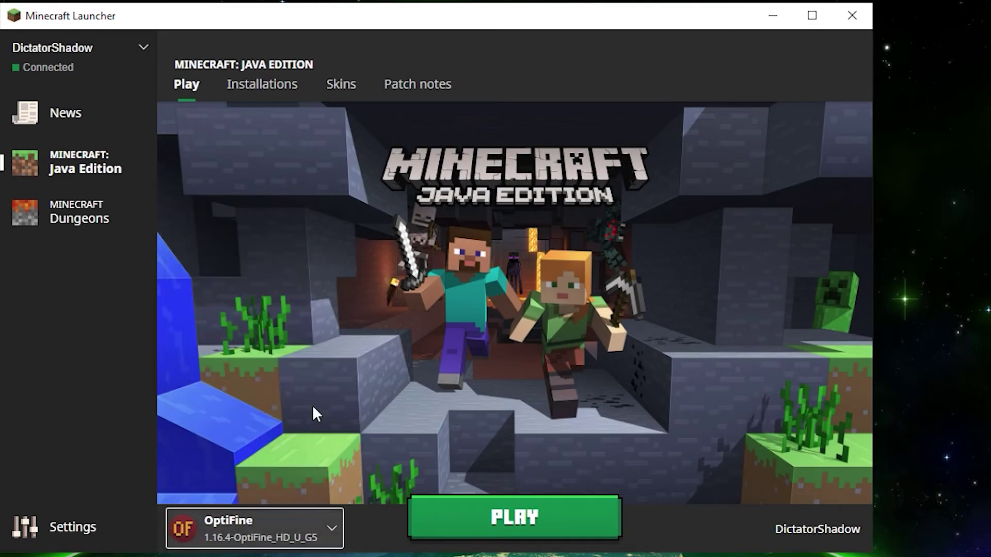
left_click(315, 543)
left_click(267, 281)
left_click(272, 92)
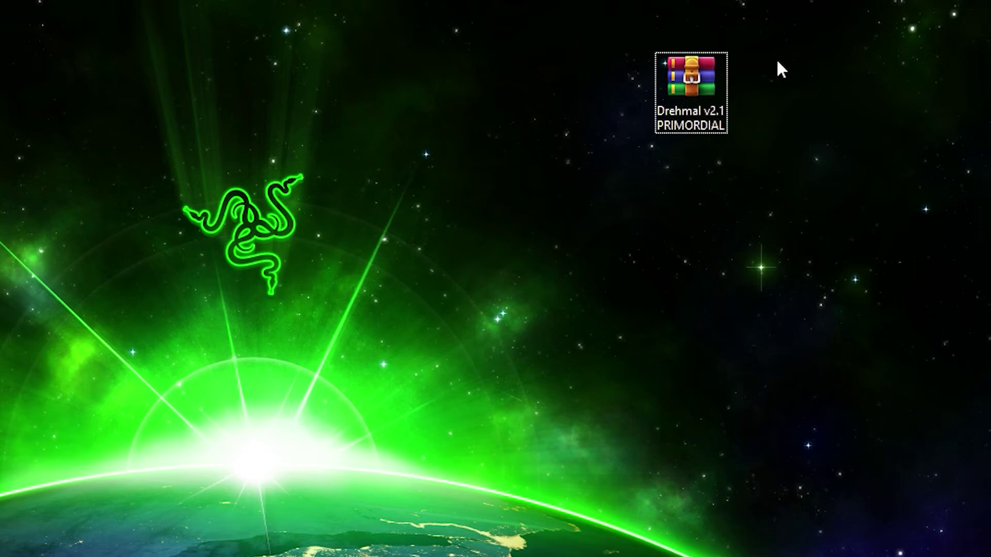
Step: Extract the Drehmal v2.1 PRIMORDIAL archive directly onto the desktop
right_click(674, 74)
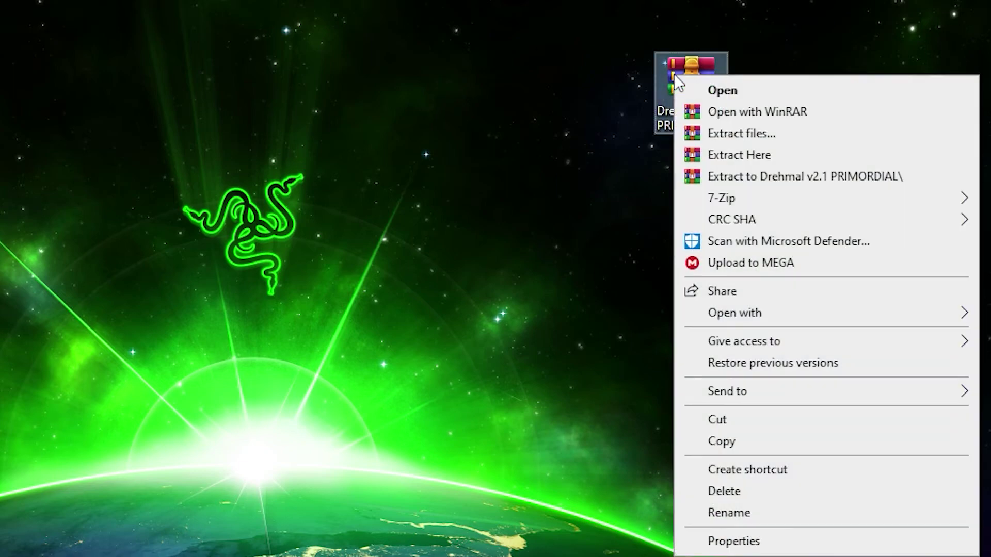
left_click(753, 155)
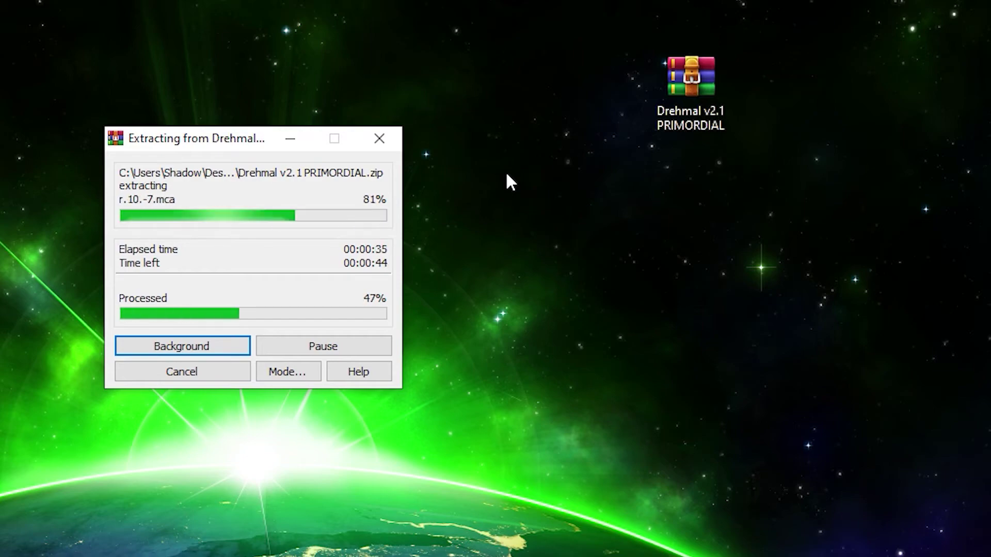
left_click_drag(578, 120, 614, 114)
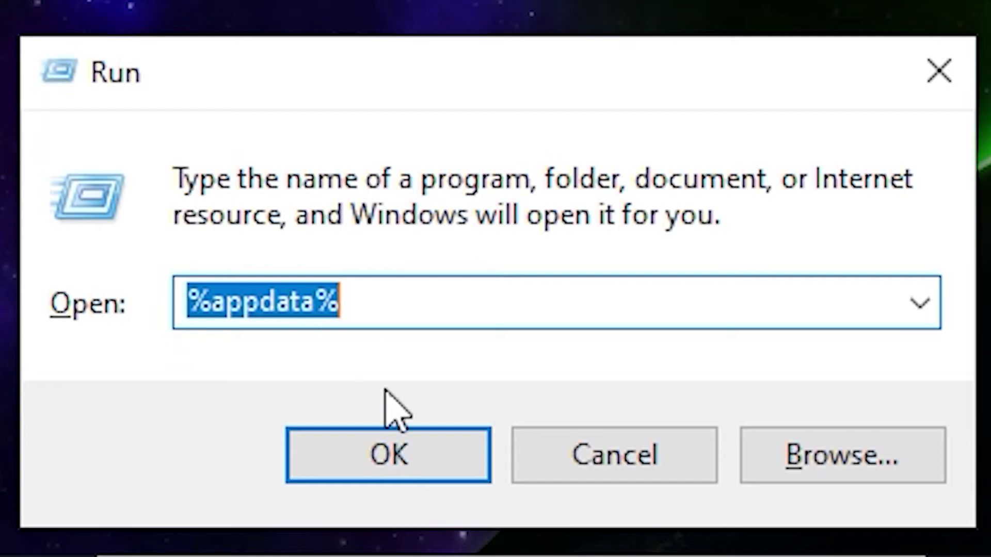
Step: Open the saves folder inside .minecraft, starting from %appdata%
left_click(410, 459)
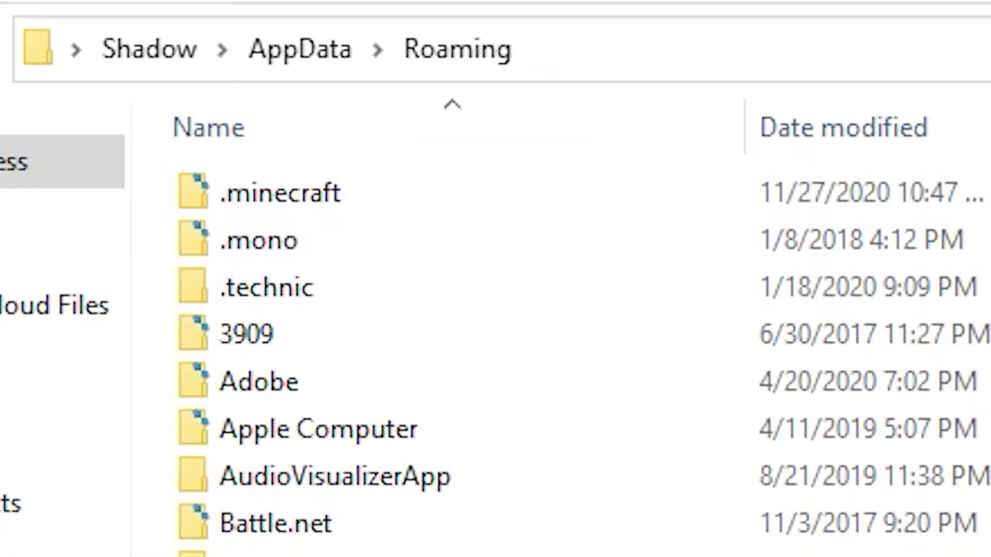
double_click(314, 192)
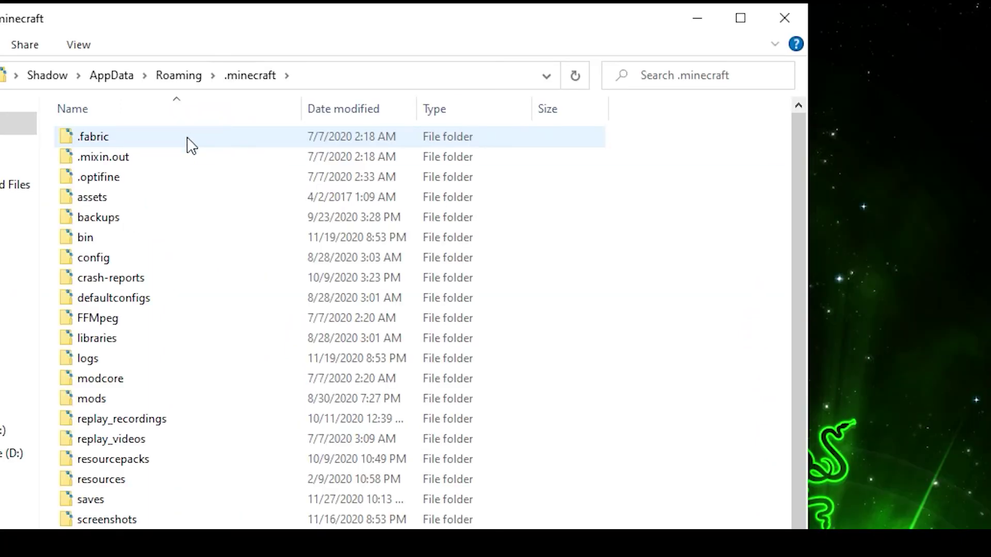
left_click(102, 511)
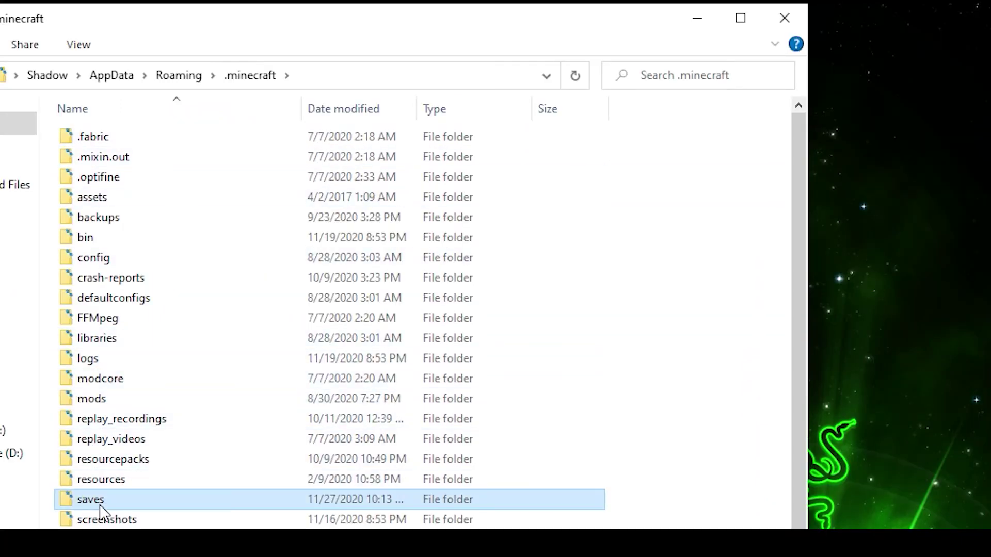
double_click(101, 508)
Step: Rename the extracted map folder to "DREHMAL V2.1 1.16.4 NEWEST" and move it into the saves folder
mouse_move(729, 191)
left_mouse_down()
mouse_move(689, 238)
mouse_move(676, 300)
mouse_move(735, 311)
mouse_move(741, 284)
mouse_move(765, 312)
mouse_move(146, 281)
mouse_move(648, 293)
mouse_move(723, 187)
left_mouse_up()
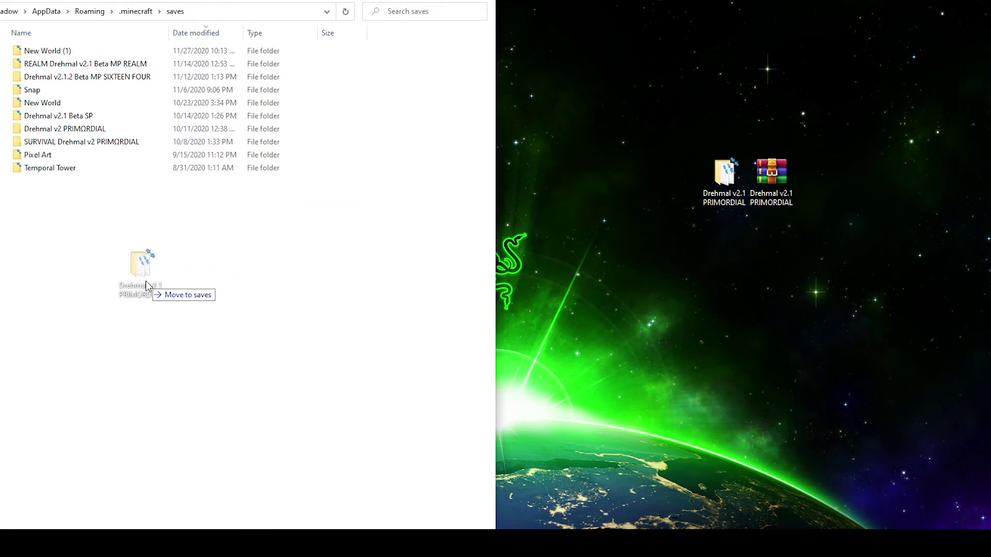
right_click(723, 192)
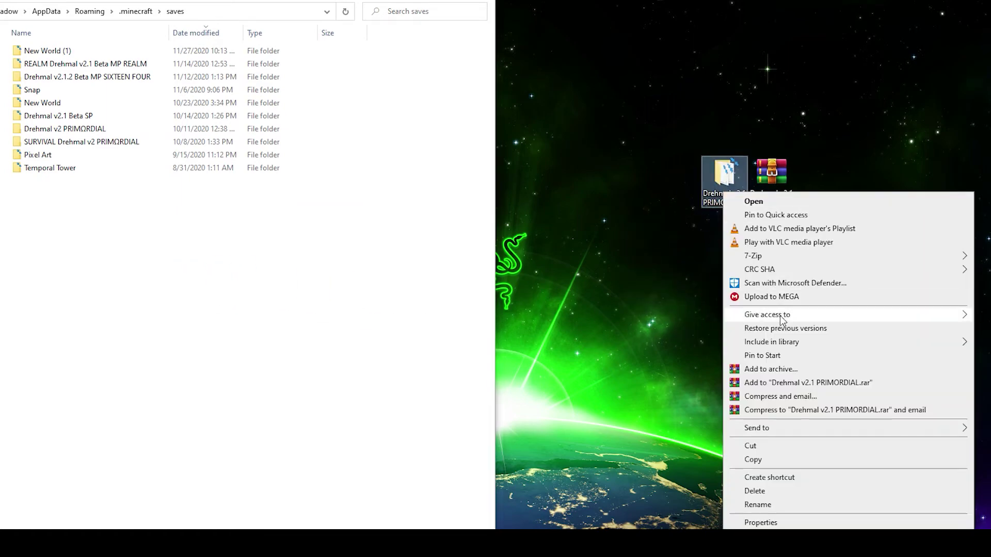
left_click(758, 505)
type("DREHMAL V2.1 1.16.4 NEWEST")
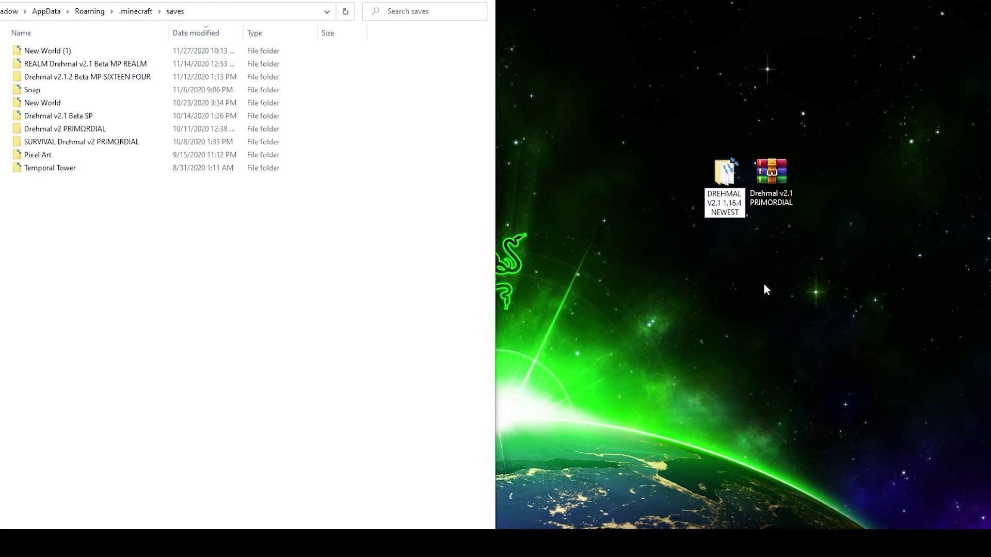
left_click_drag(724, 173, 236, 230)
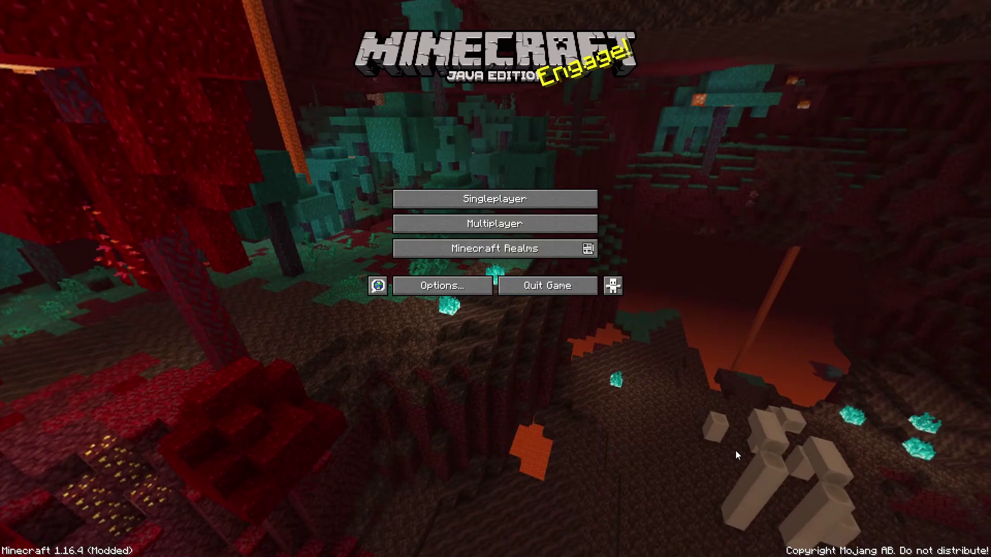
Step: Open Minecraft's singleplayer world list and locate the Drehmal v2.1 PRIMORDIAL world
left_click(488, 198)
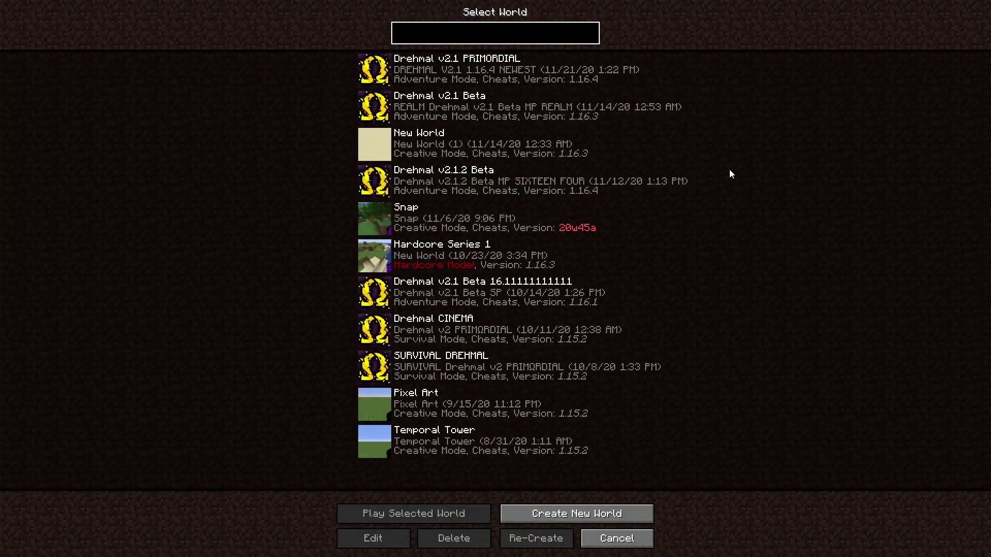
mouse_move(388, 75)
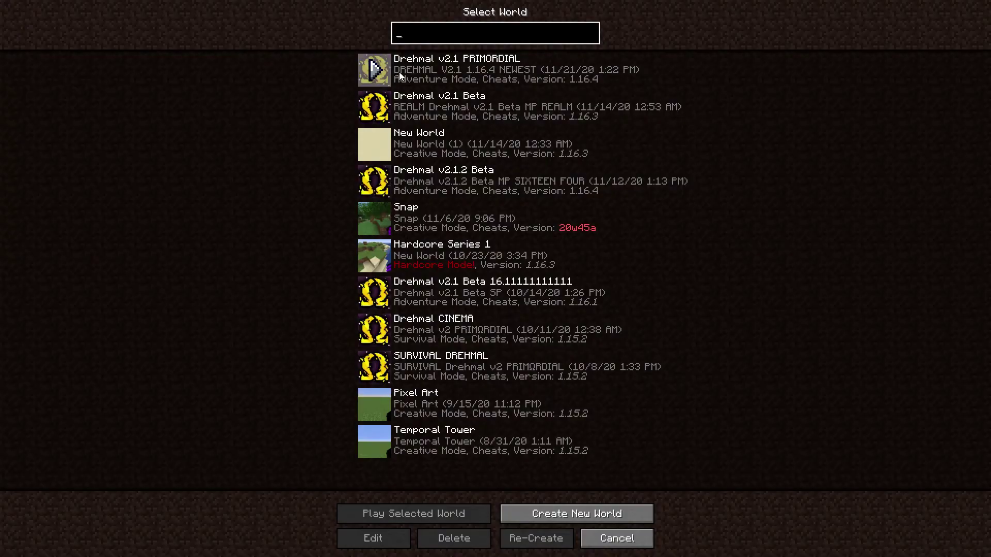